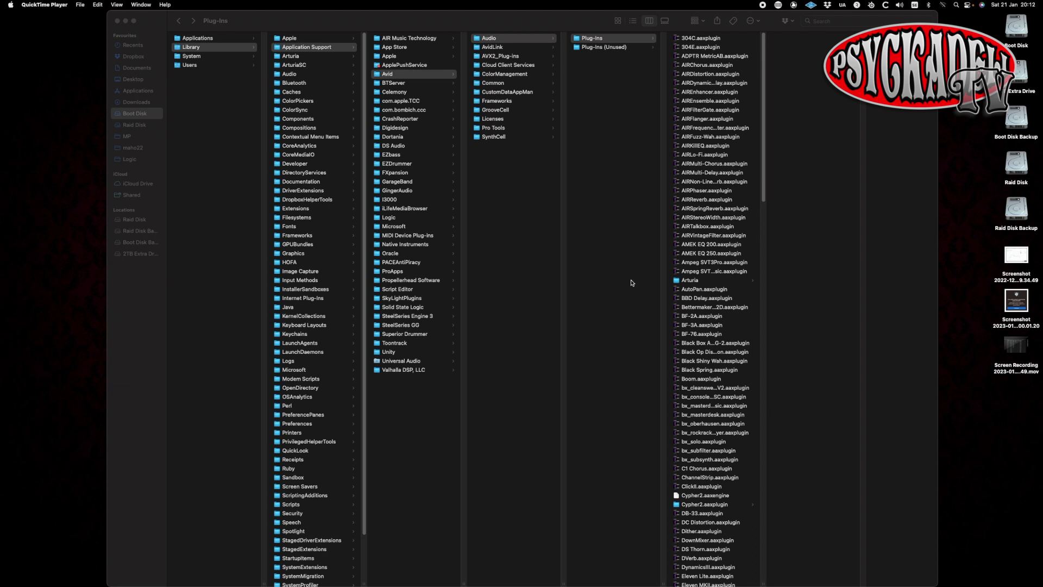
Step: Open the Plug-Ins (Unused) folder under Avid's Audio Plug-Ins folder in column view
left_click(599, 39)
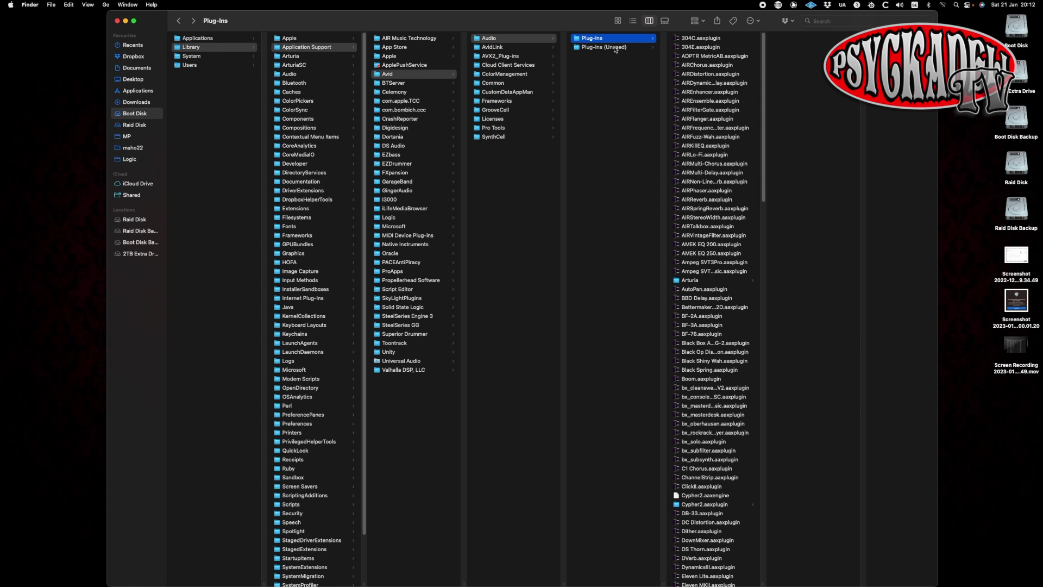
left_click(615, 49)
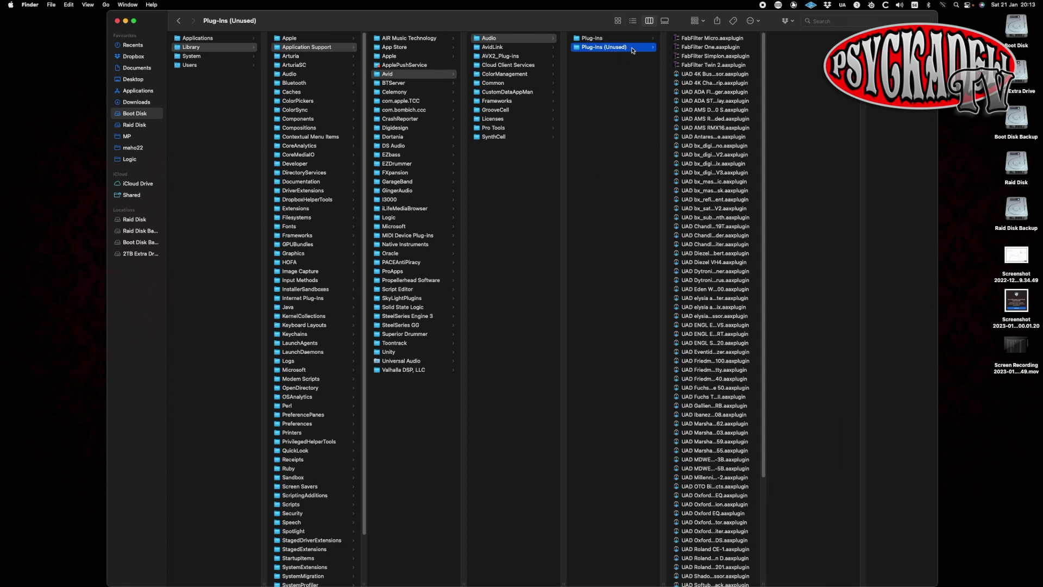
Step: Copy all 72 unused UAD plug-ins, then go back to Avid's main Plug-Ins folder
left_click(710, 75)
scroll(725, 438, "down", 5)
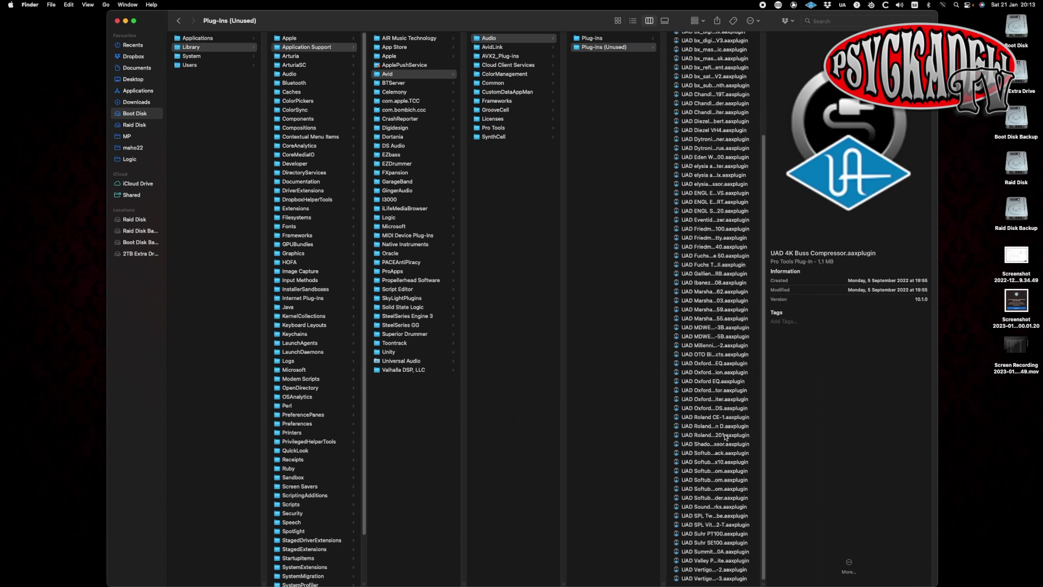
left_click(712, 577, "shift")
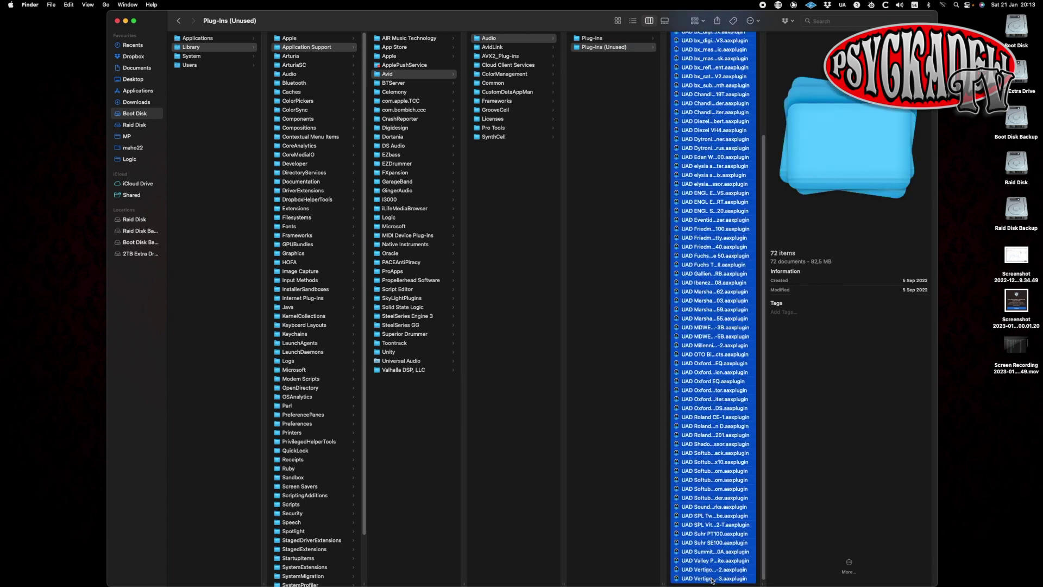
right_click(714, 365)
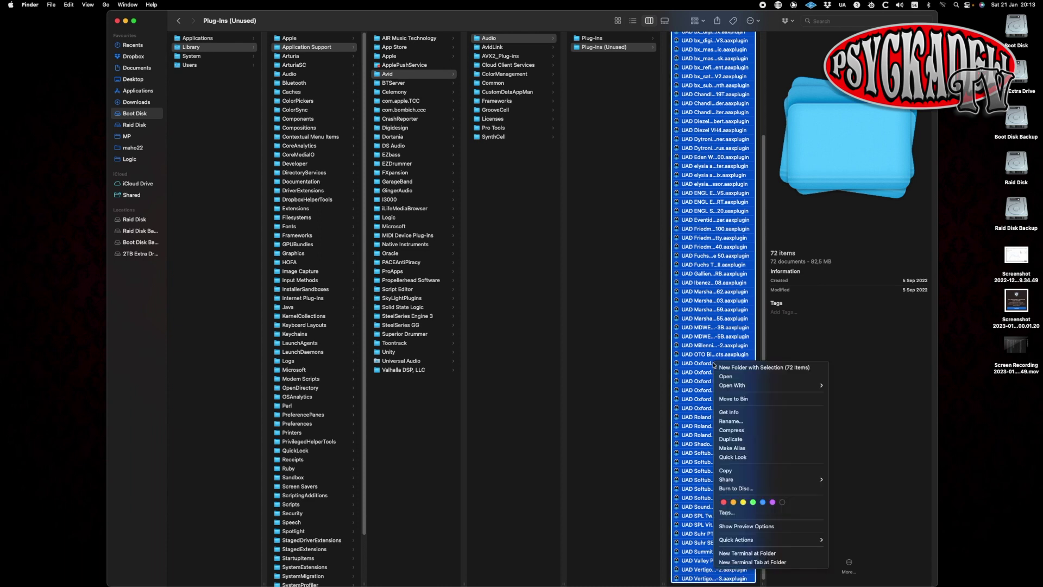
left_click(730, 470)
key("Left")
key("Up")
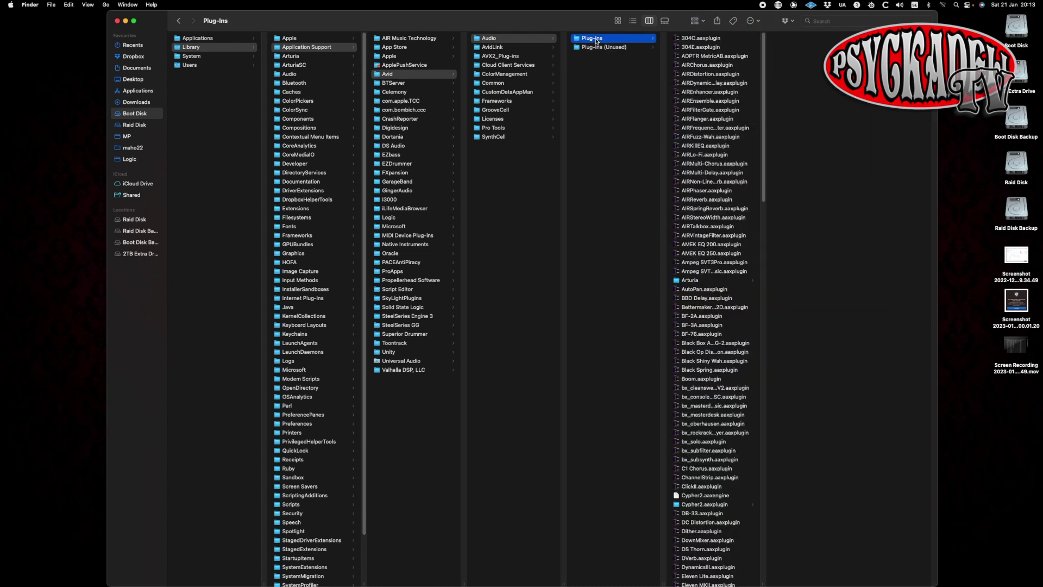
scroll(695, 412, "down", 5)
scroll(693, 410, "down", 5)
scroll(691, 408, "down", 5)
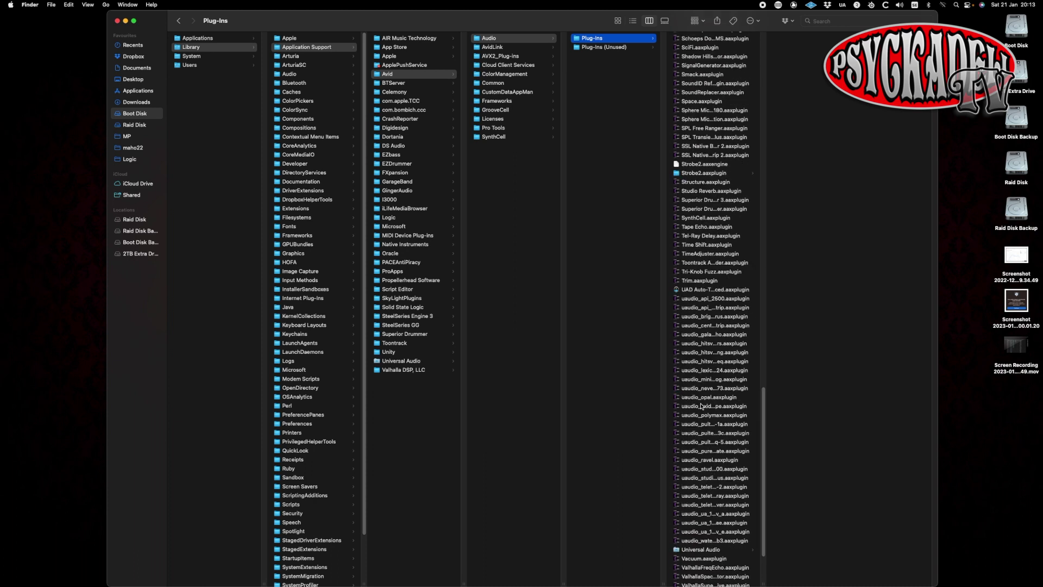
scroll(690, 406, "down", 5)
Step: Open the Universal Audio folder in Plug-Ins and show its plug-ins as icons
left_click(706, 471)
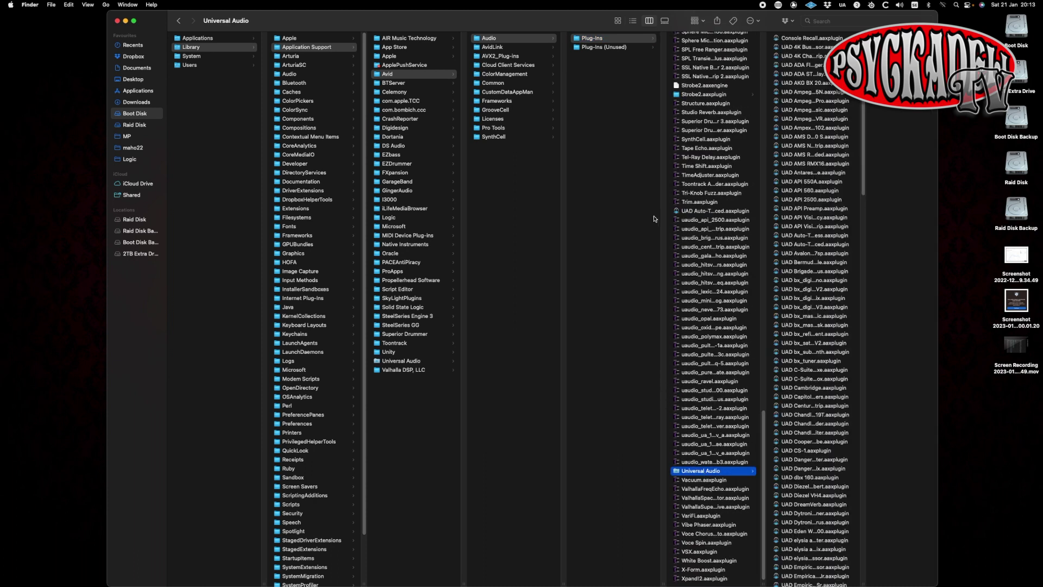
left_click(618, 22)
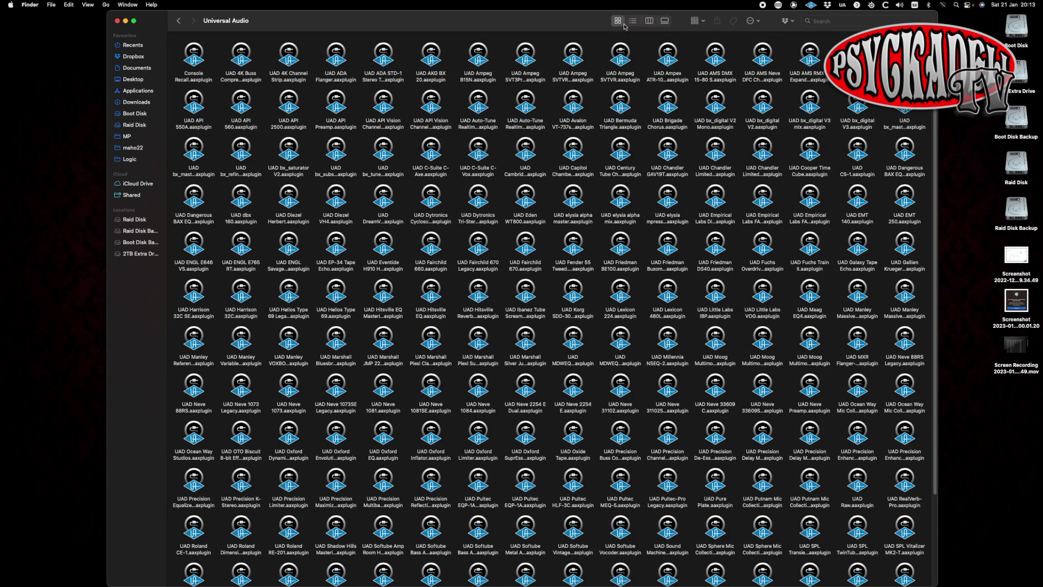
right_click(551, 237)
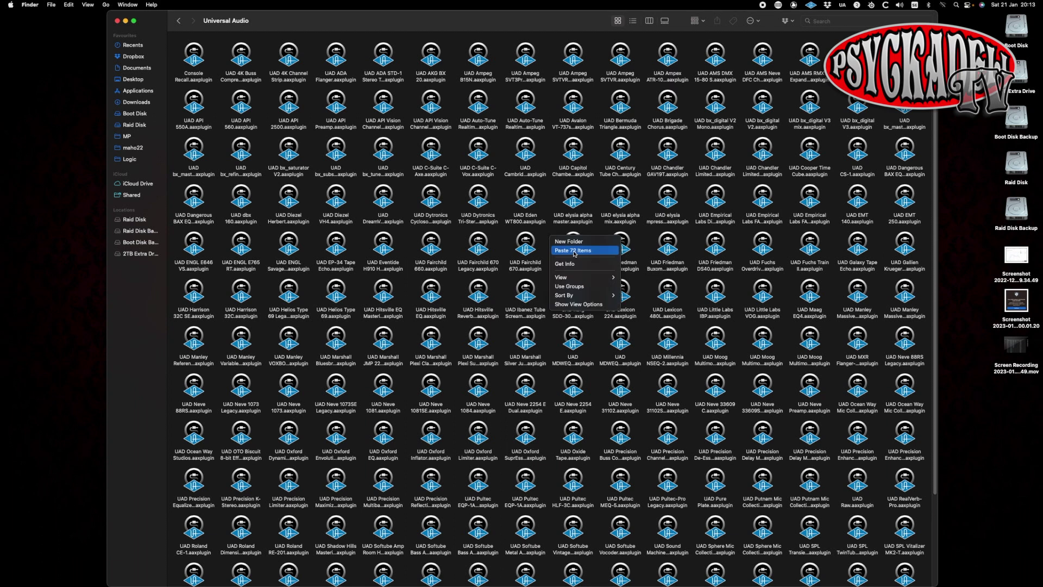
Step: Paste the 72 copied plug-ins into Universal Audio, replacing the same-named files
left_click(573, 252)
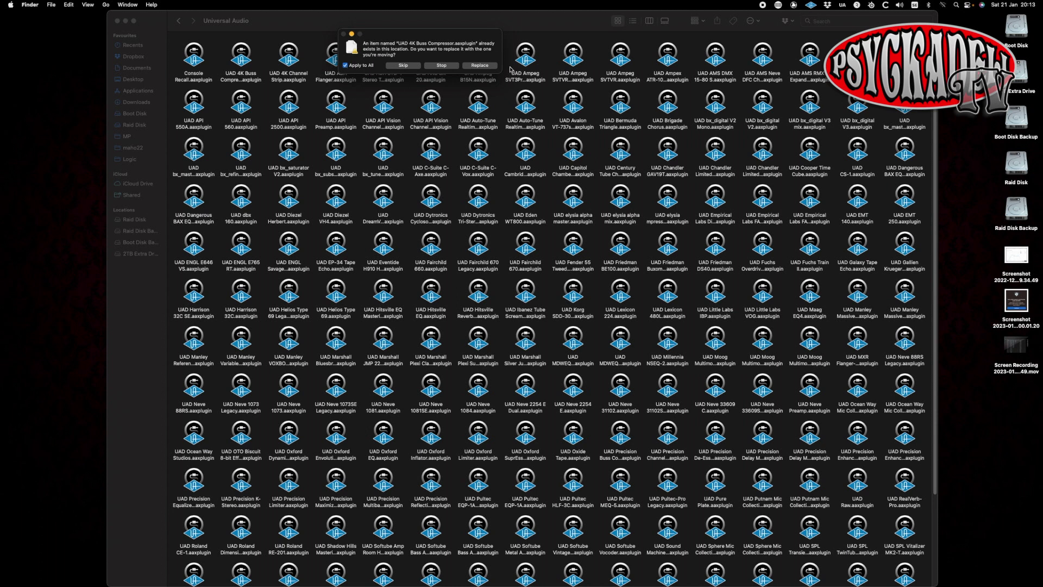
left_click(481, 66)
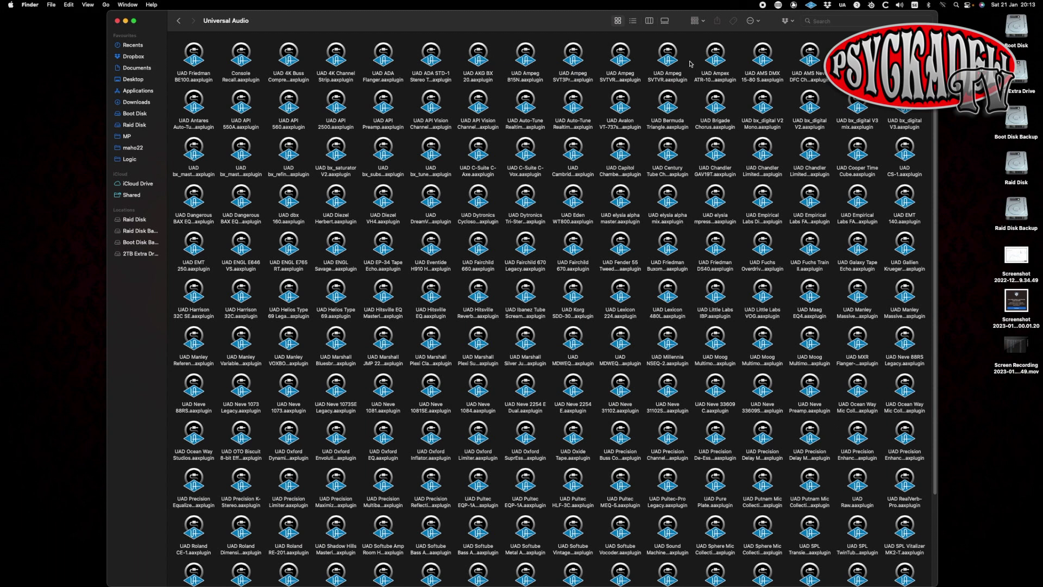
Step: Show Universal Audio as a list sorted by Date Modified, newest first
left_click(633, 23)
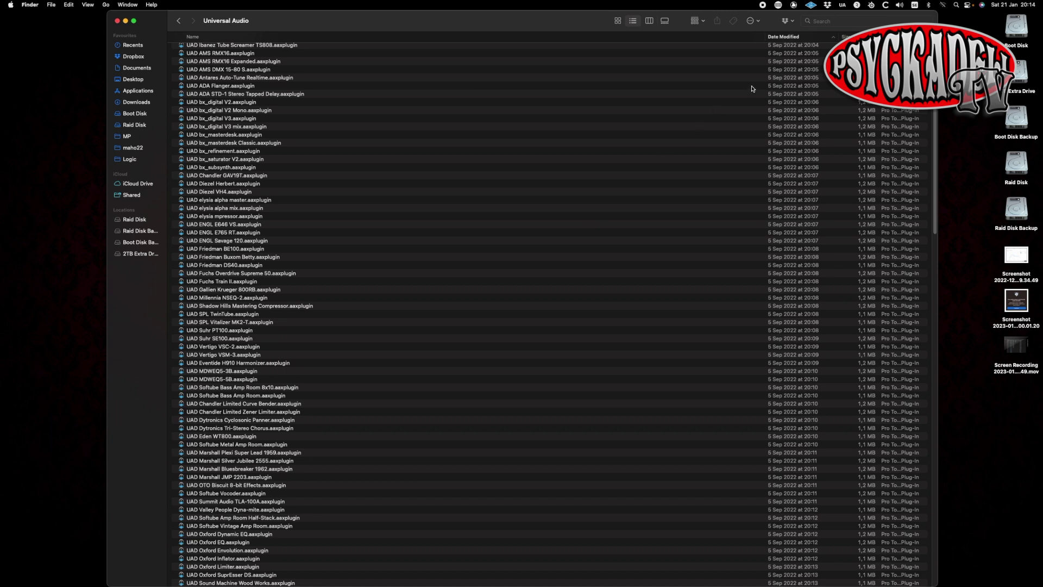
left_click(789, 37)
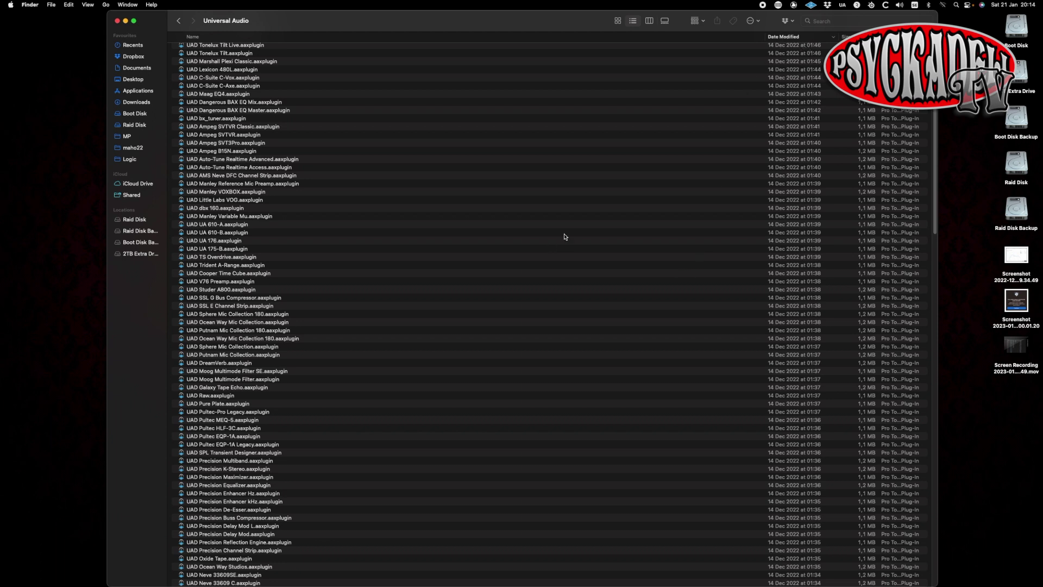
scroll(618, 296, "up", 3)
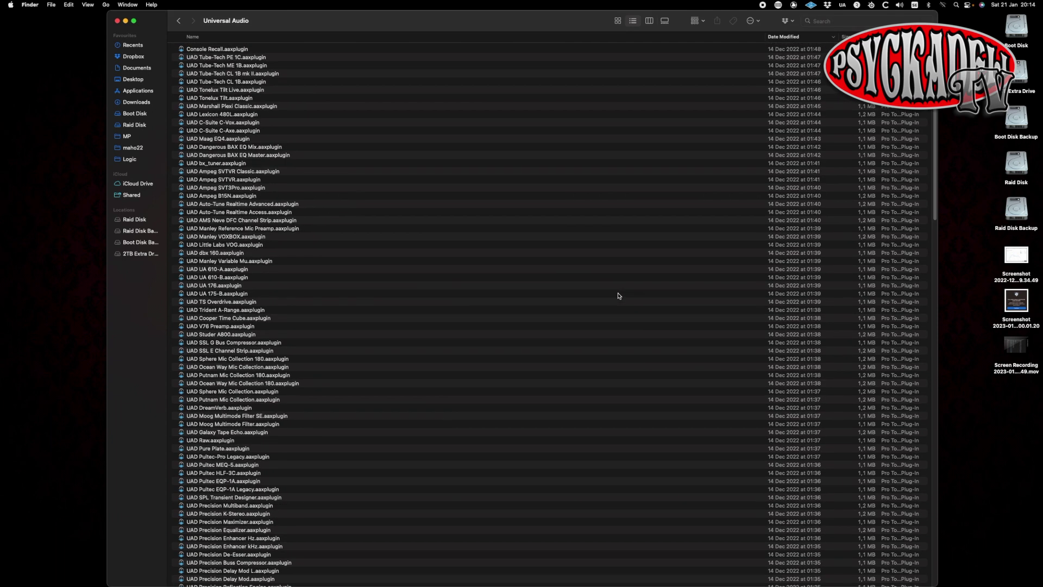
scroll(617, 296, "down", 1)
scroll(685, 286, "down", 5)
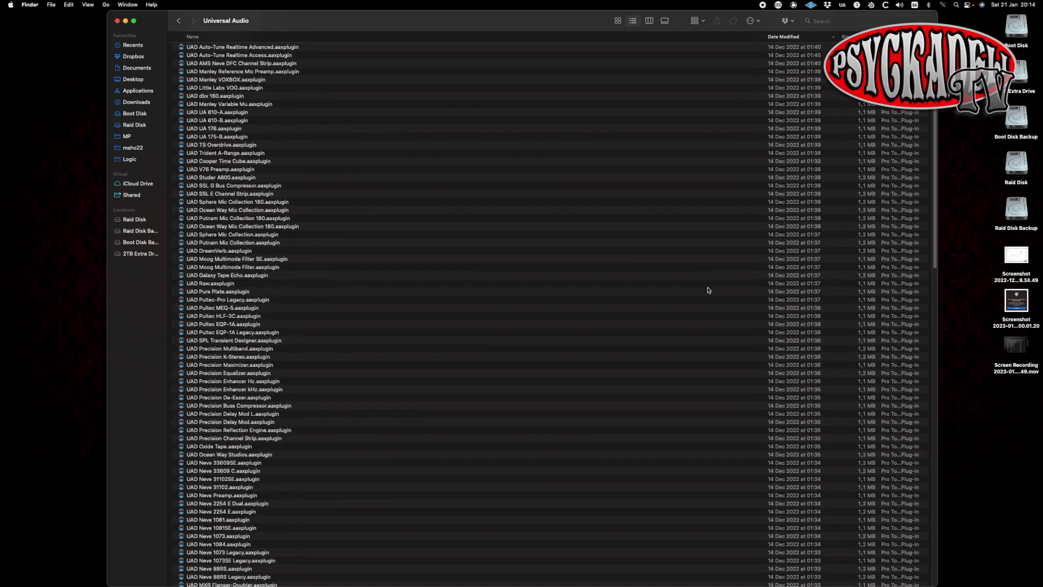
scroll(708, 290, "down", 2)
scroll(707, 289, "down", 2)
scroll(708, 289, "down", 2)
scroll(707, 289, "down", 2)
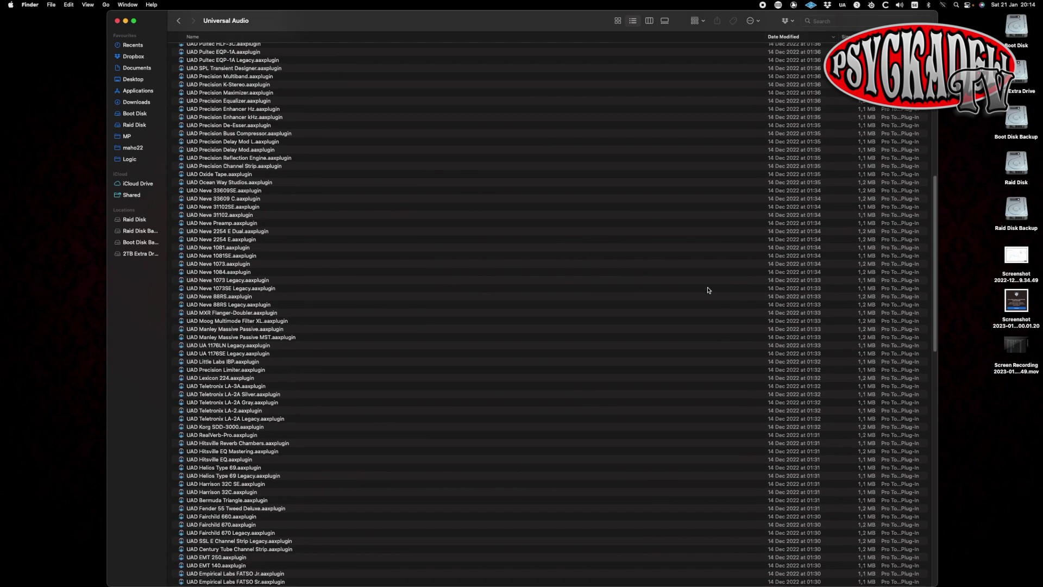
scroll(708, 290, "down", 2)
scroll(708, 289, "down", 2)
scroll(707, 289, "down", 2)
scroll(707, 289, "down", 2)
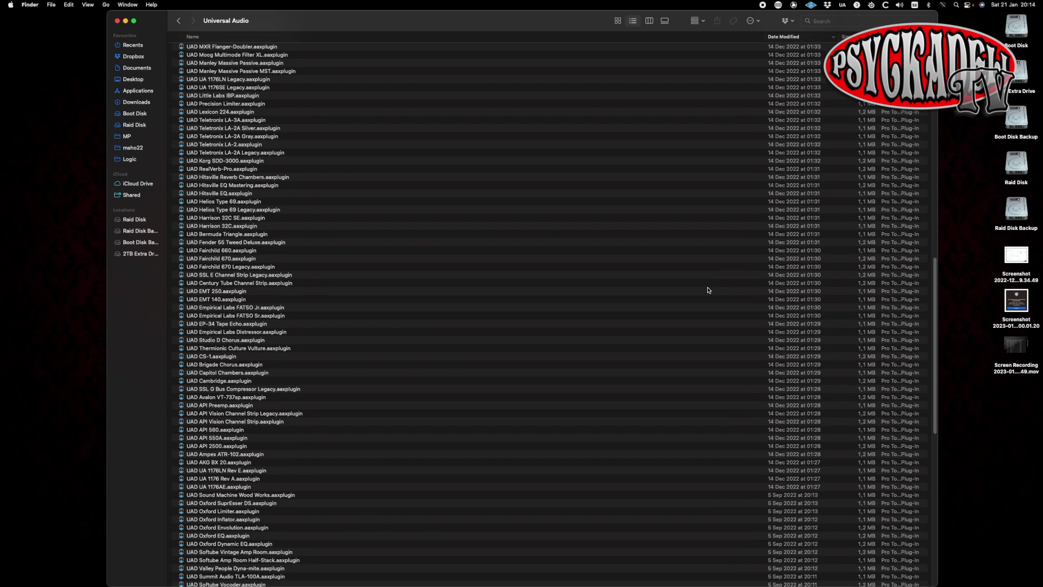
scroll(708, 290, "down", 2)
scroll(708, 290, "down", 1)
scroll(708, 289, "down", 2)
scroll(709, 290, "down", 1)
scroll(708, 289, "down", 1)
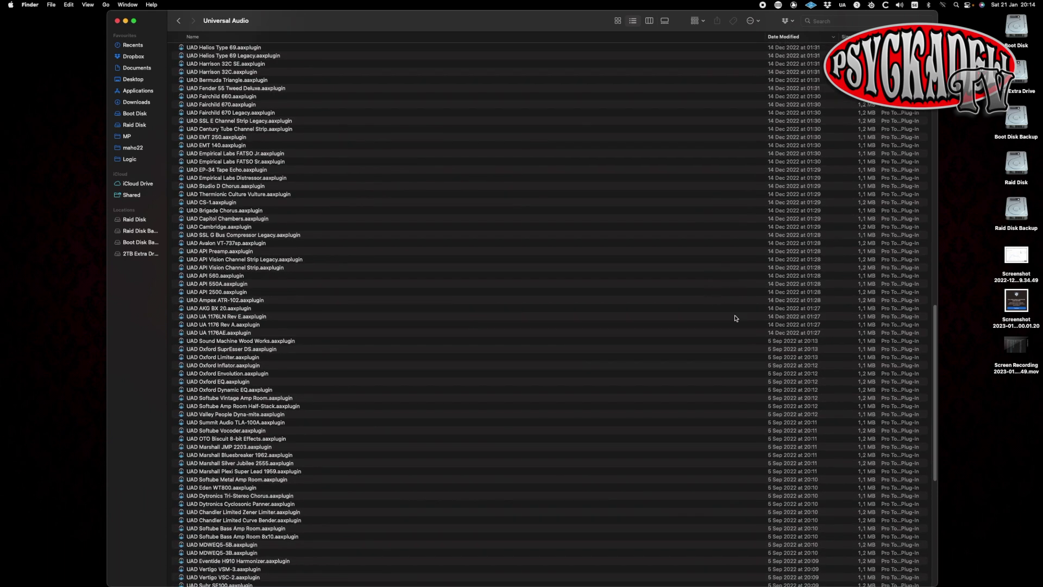
Step: Select every plug-in dated 5 Sep 2022 and move them to the Bin
left_click(789, 341)
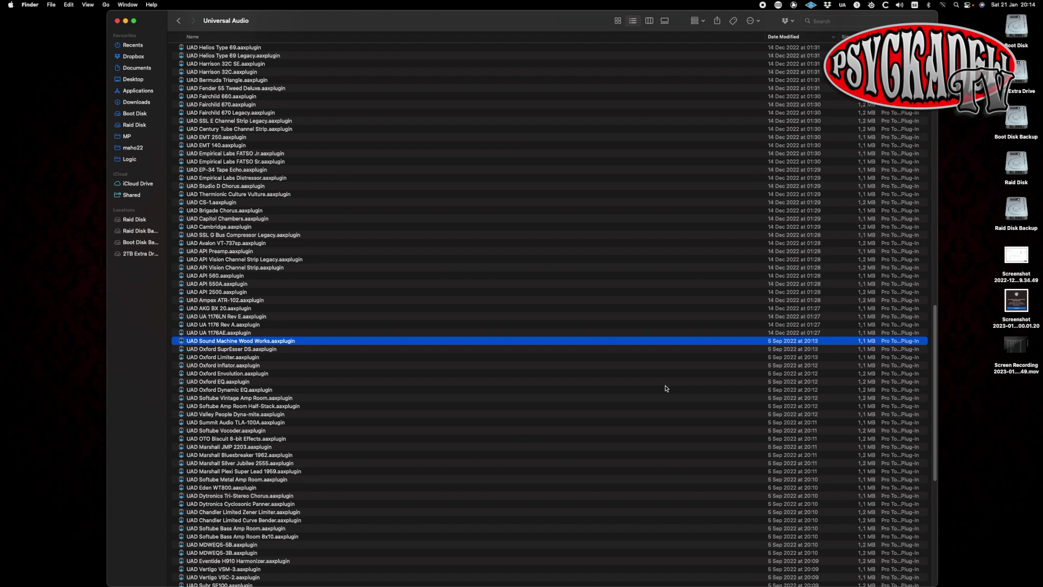
scroll(664, 386, "down", 2)
scroll(665, 388, "down", 1)
scroll(666, 388, "down", 3)
scroll(665, 388, "down", 1)
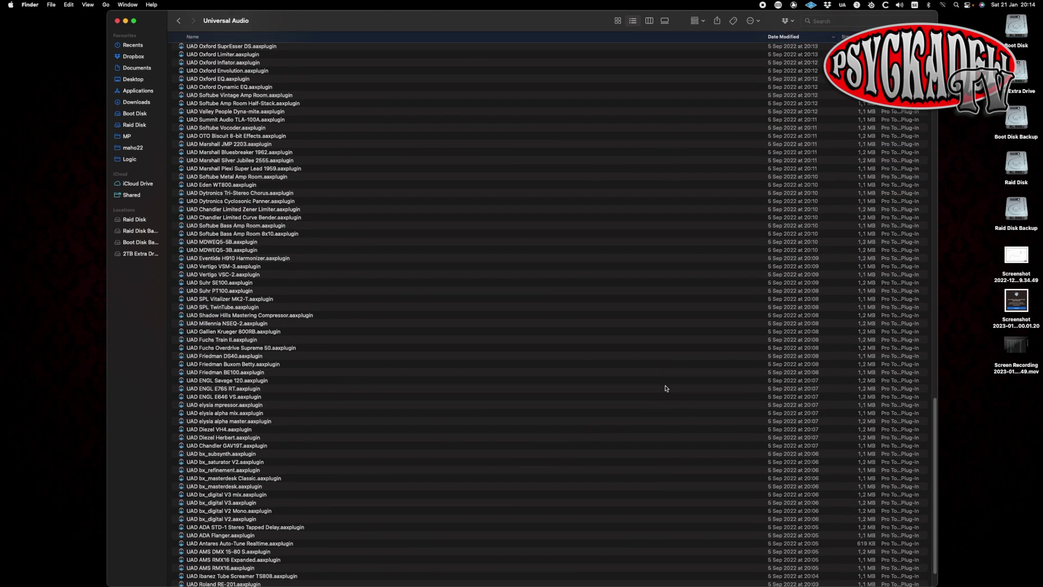
scroll(665, 388, "down", 1)
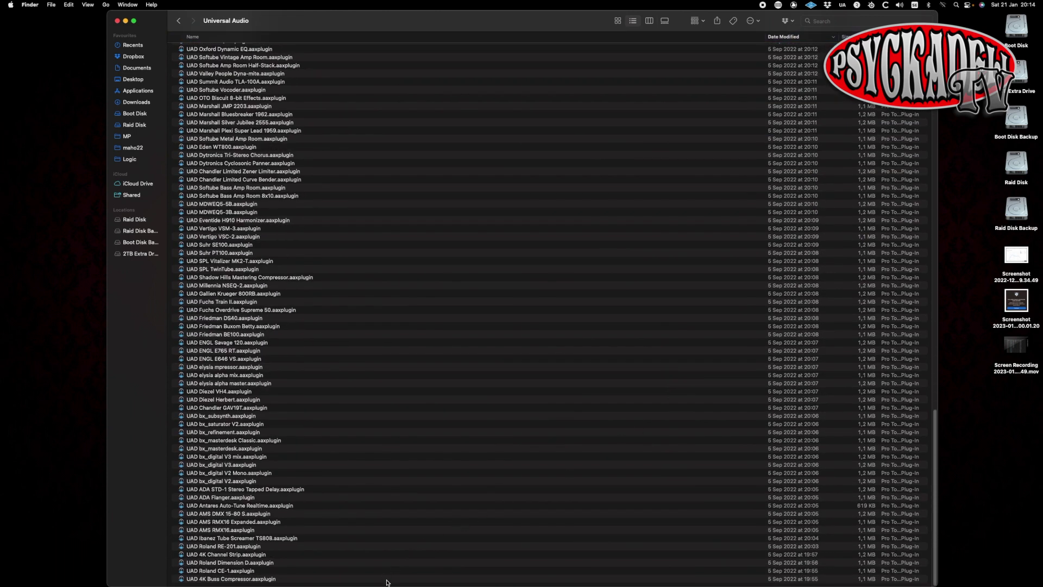
left_click(387, 579, "shift")
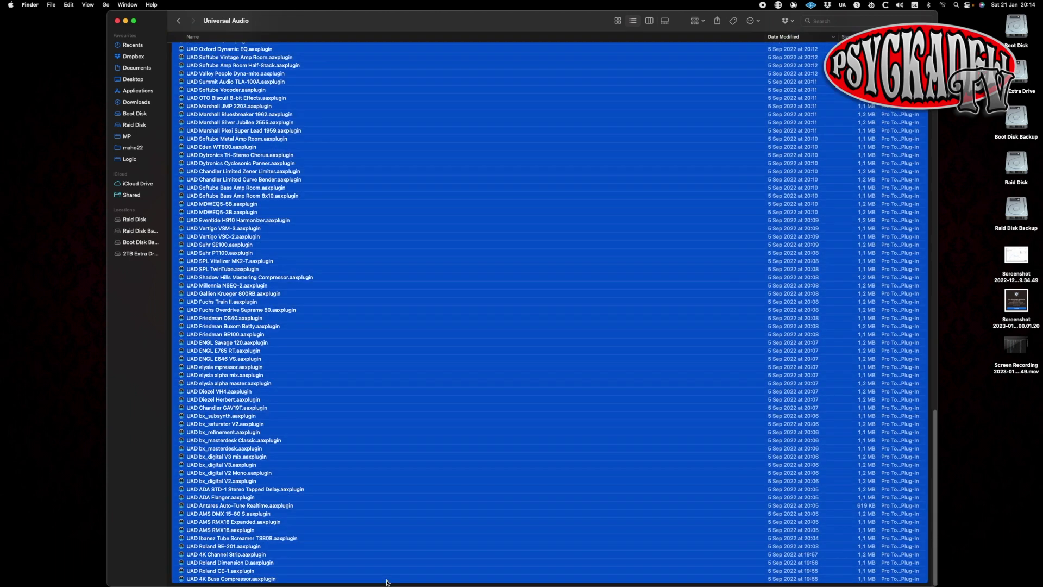
right_click(387, 270)
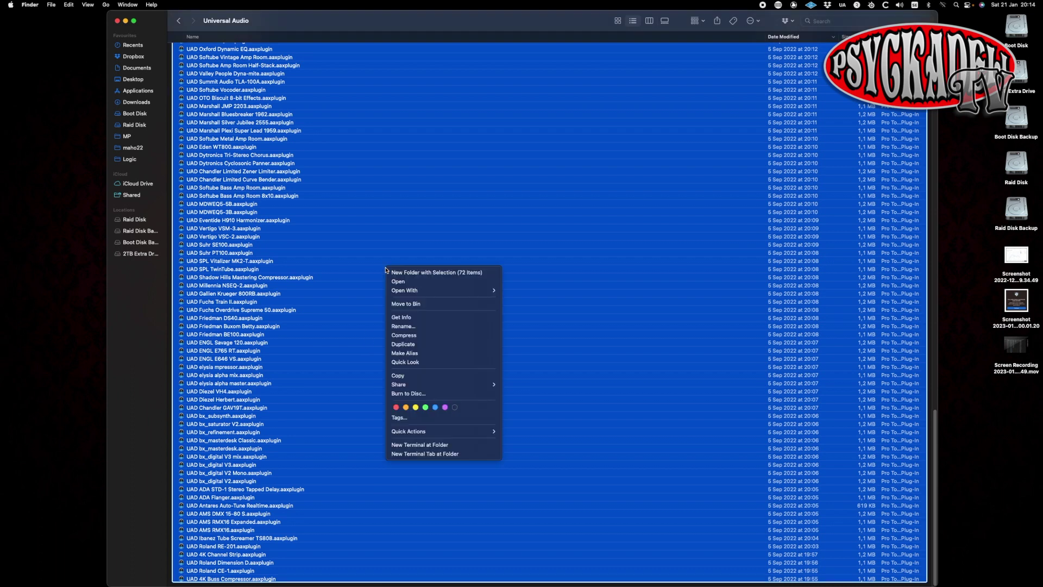
left_click(418, 305)
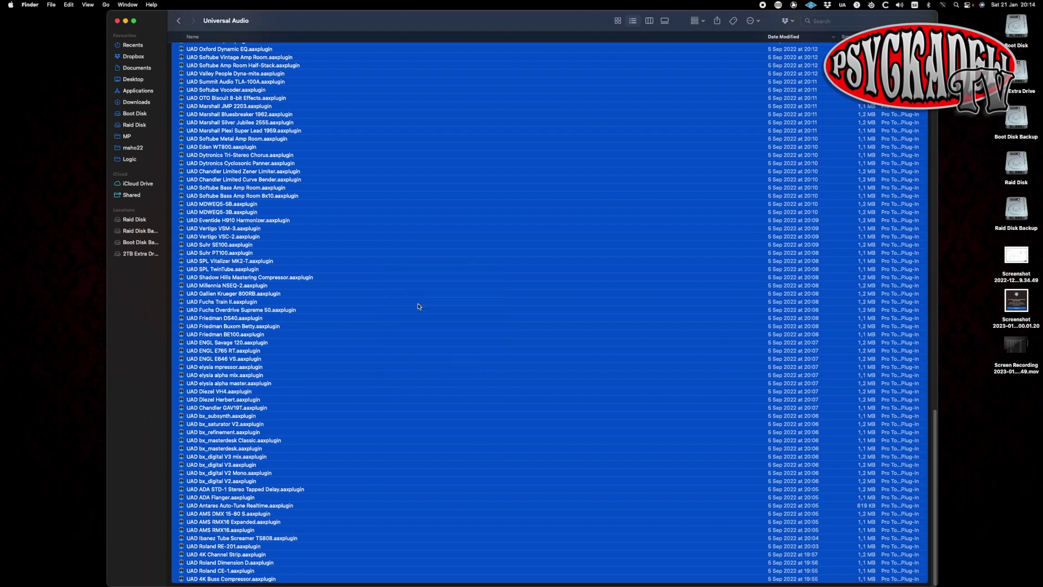